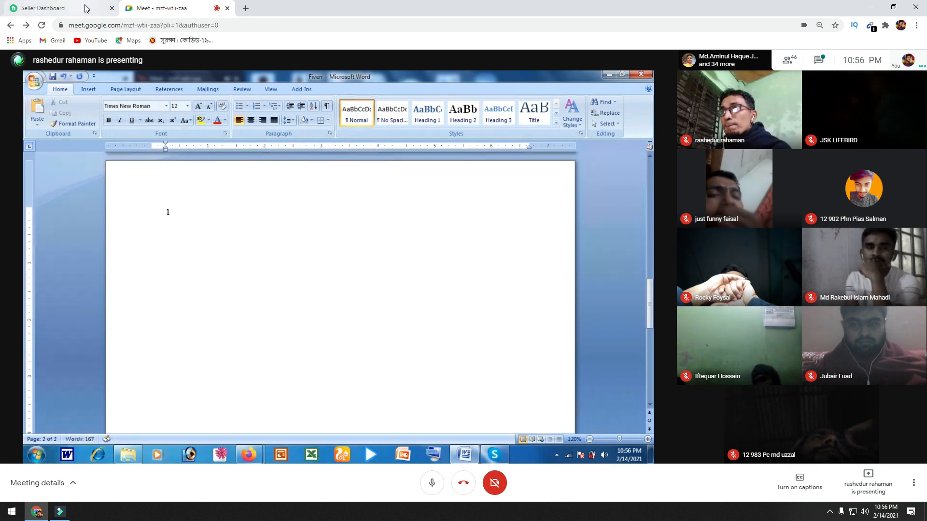
# Close the Seller Dashboard browser tab and admit the two people who ask to join the call.
pyautogui.click(112, 8)
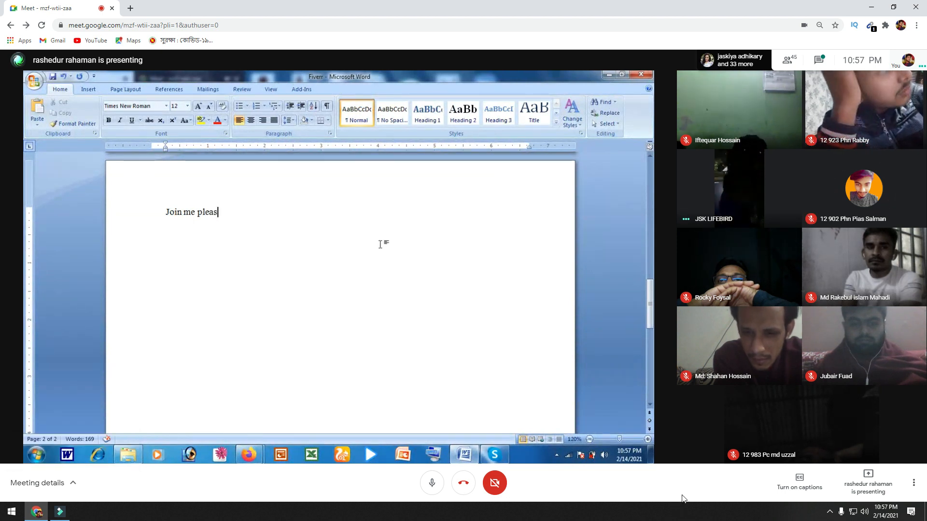
pyautogui.moveTo(556, 328)
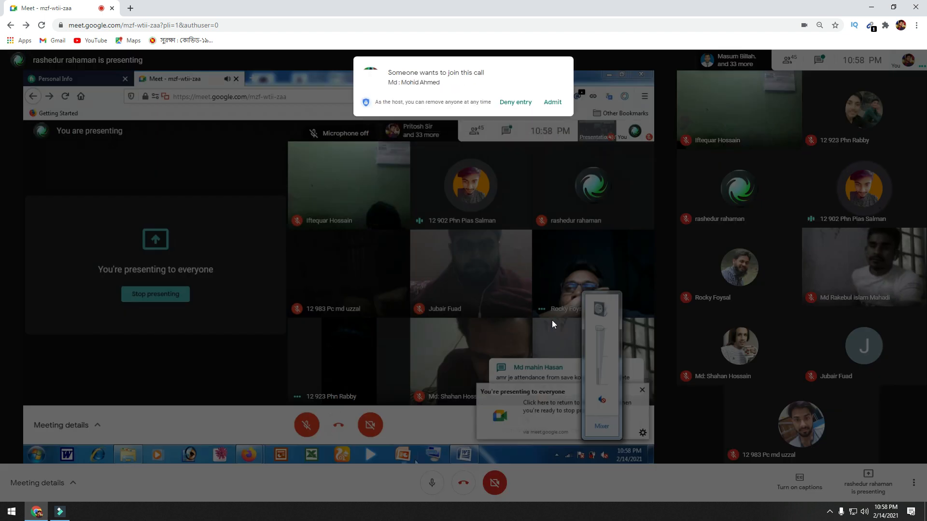
pyautogui.click(552, 103)
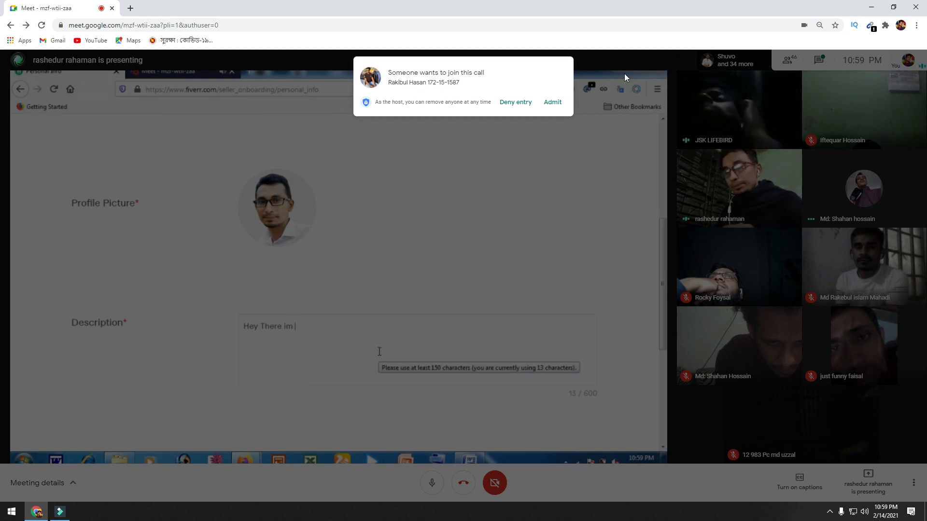
pyautogui.click(551, 102)
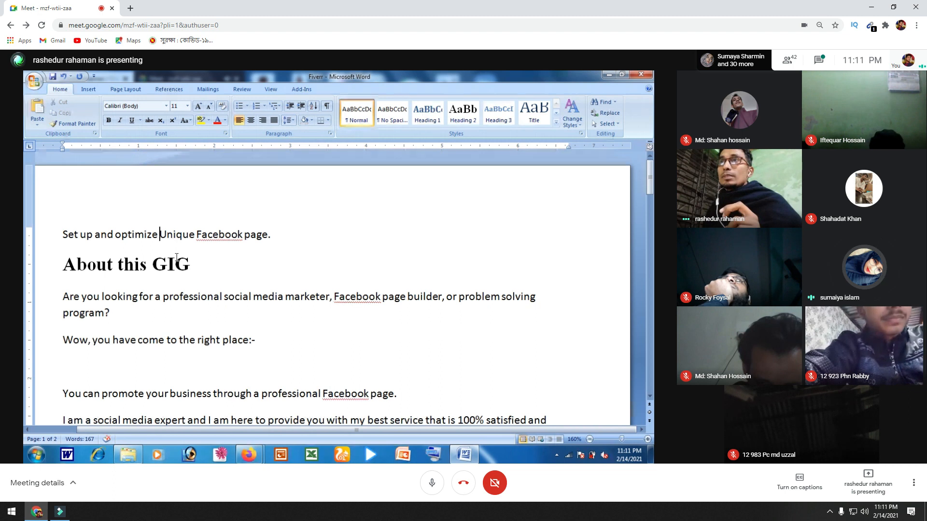
# Mute the participant with the hooded avatar for everyone in the call.
pyautogui.click(864, 267)
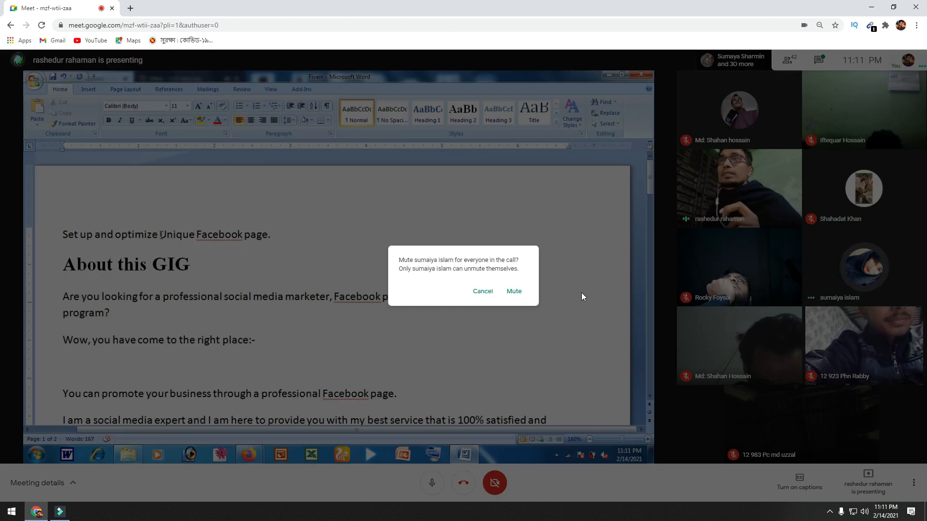
pyautogui.click(515, 291)
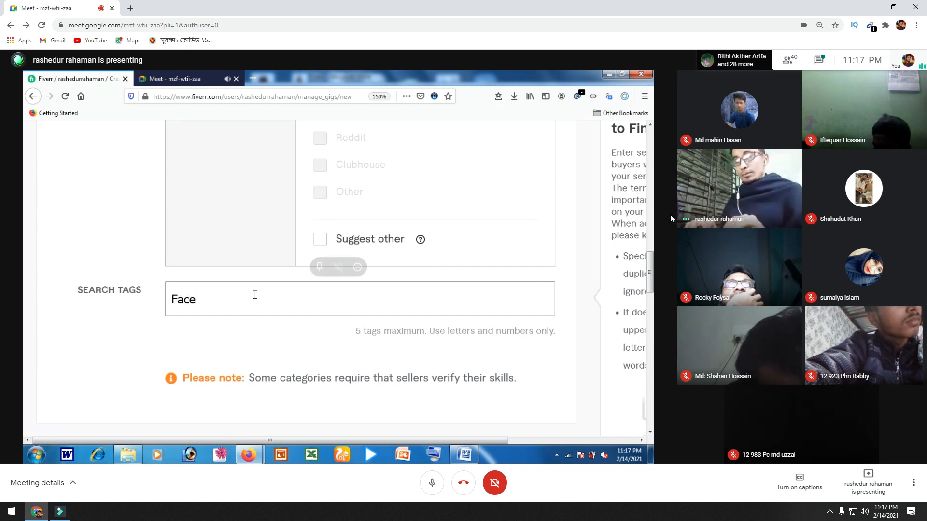
# Turn your own microphone off and on again in the meeting.
pyautogui.click(436, 481)
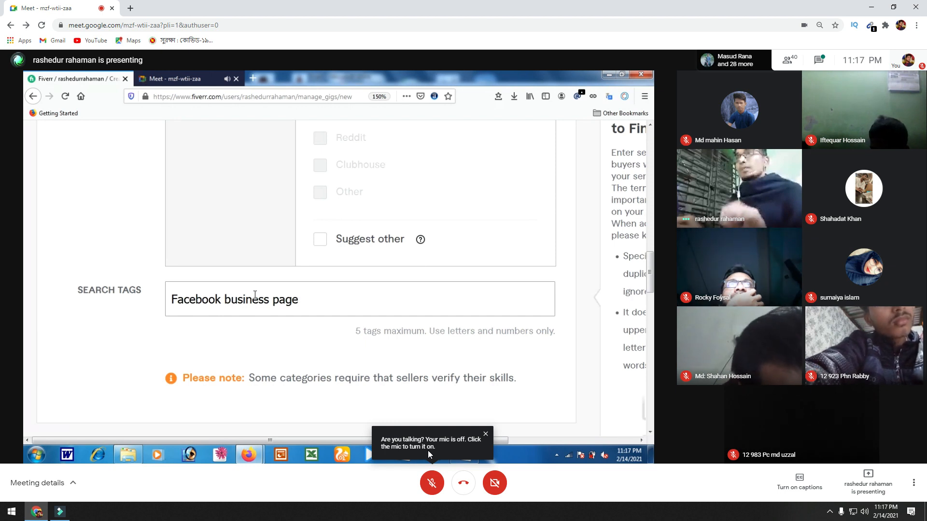
pyautogui.click(431, 483)
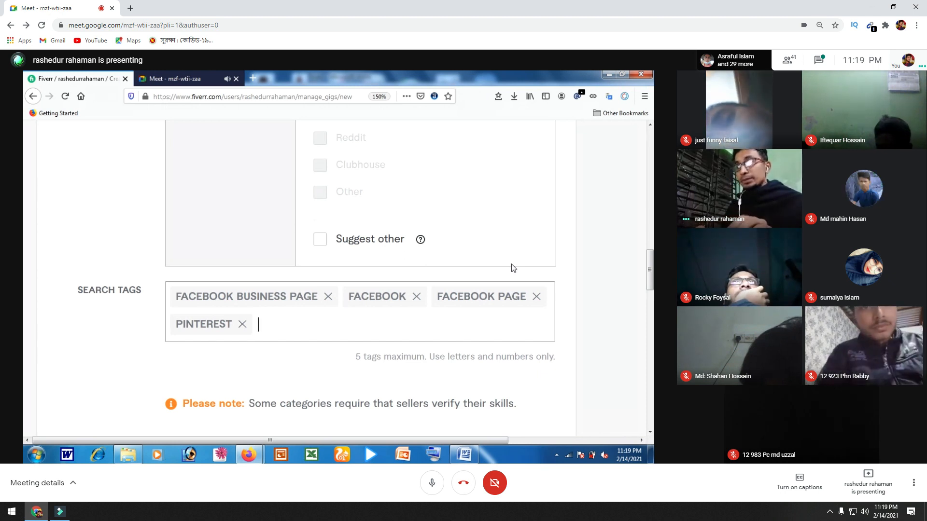
# Enter "pinterrest marketing" in the gig's search tags after the Pinterest tag and move back into the text for correction.
pyautogui.write('pin')
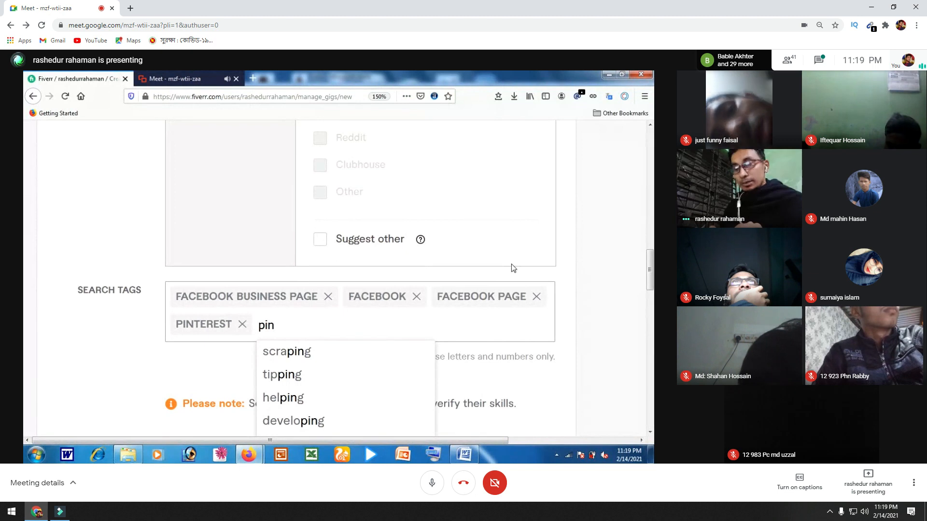
pyautogui.write('ter')
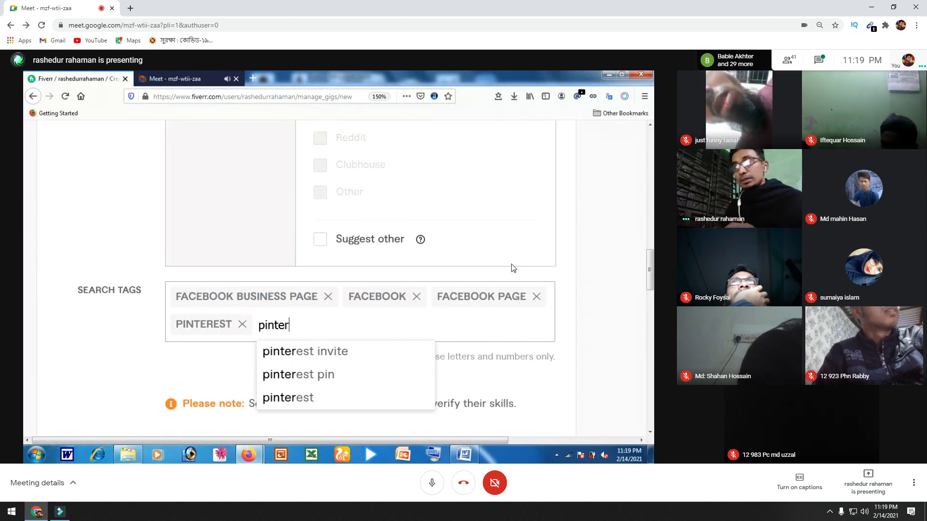
pyautogui.write('rest ')
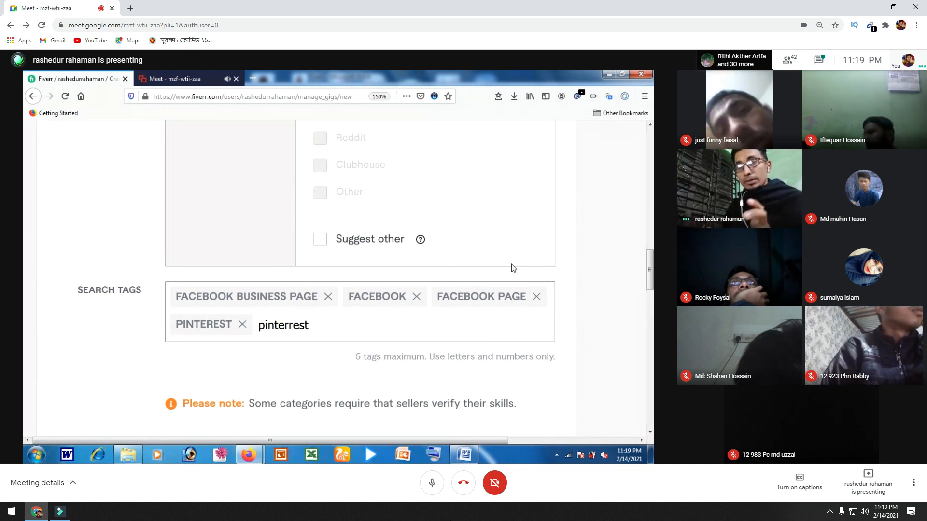
pyautogui.write('mar')
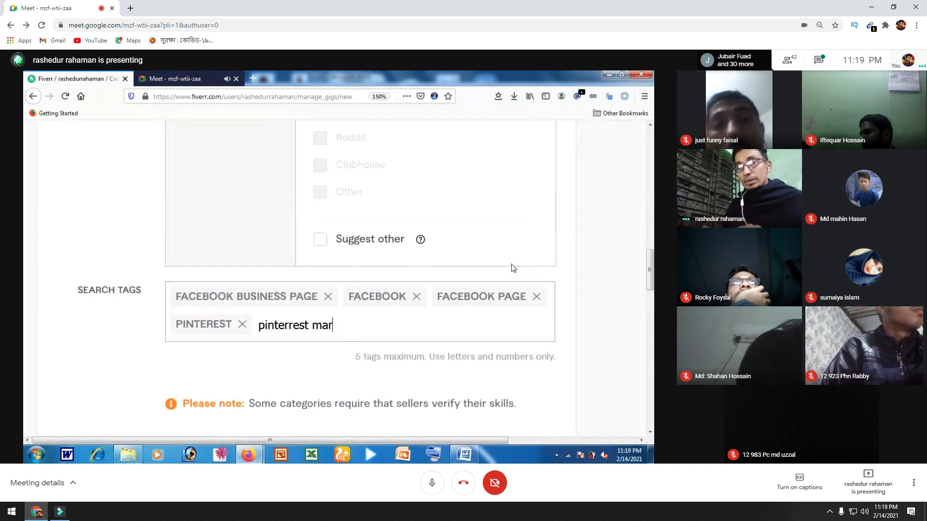
pyautogui.write('keting')
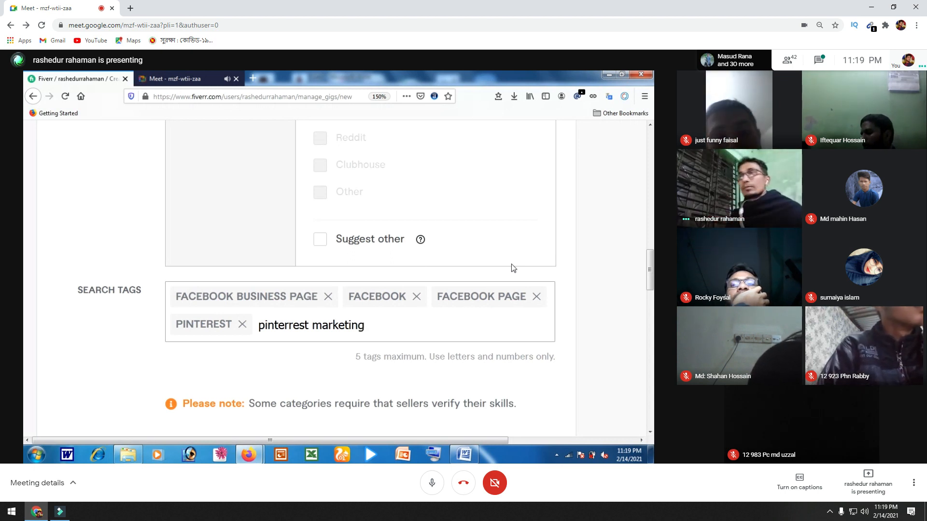
pyautogui.press('Left')
pyautogui.press('Left')
pyautogui.press('Left')
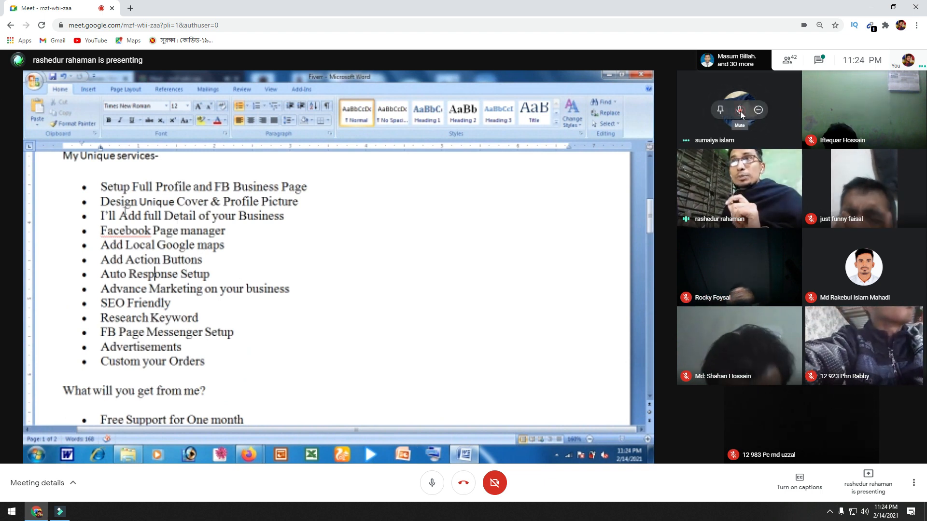
# Mute the two participants whose microphones are open for everyone and admit the two people waiting to join the call.
pyautogui.click(740, 111)
pyautogui.click(514, 292)
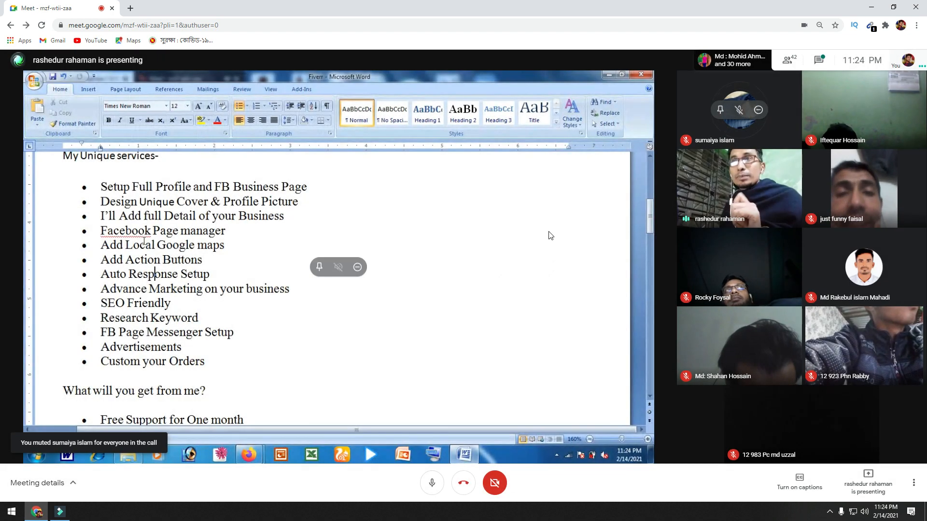
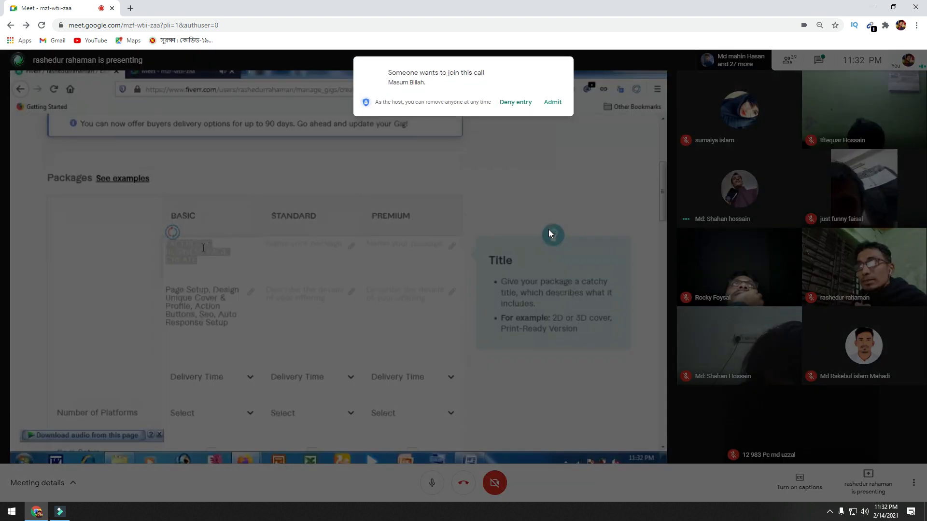
pyautogui.click(552, 103)
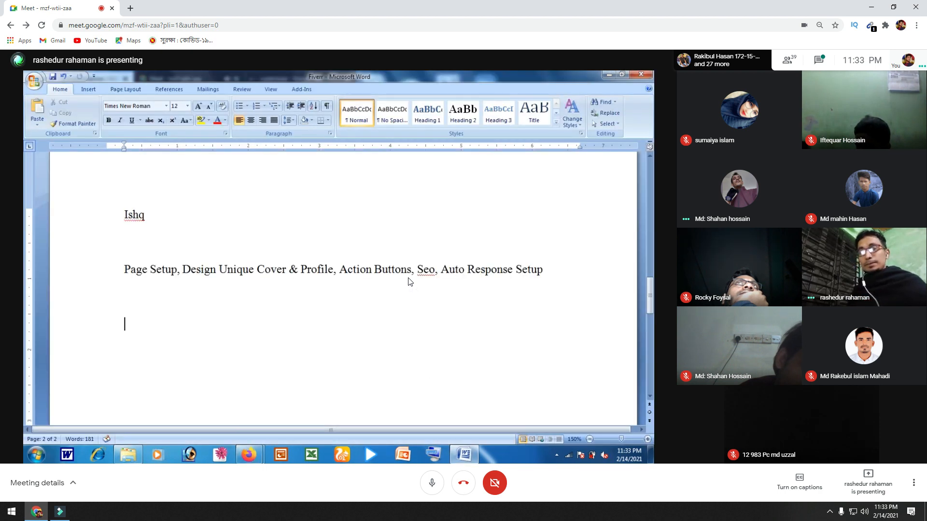
pyautogui.click(742, 187)
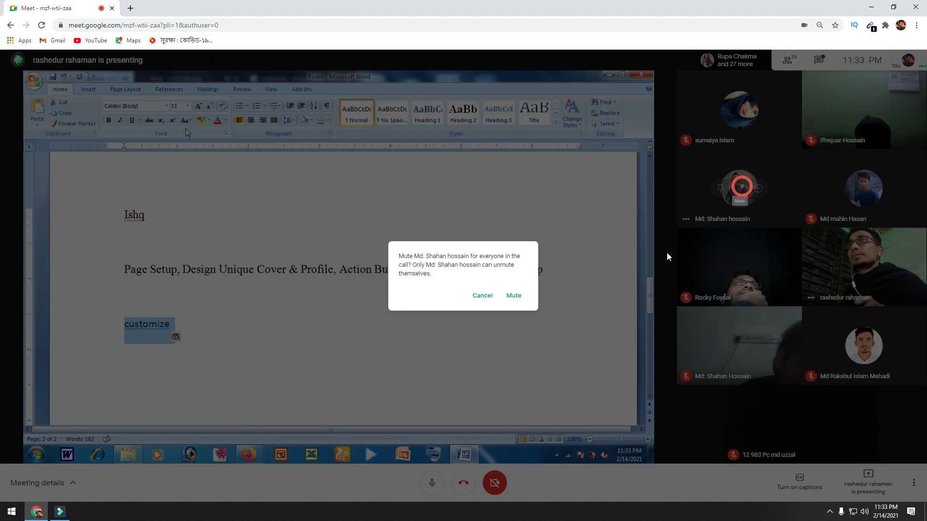
pyautogui.click(513, 296)
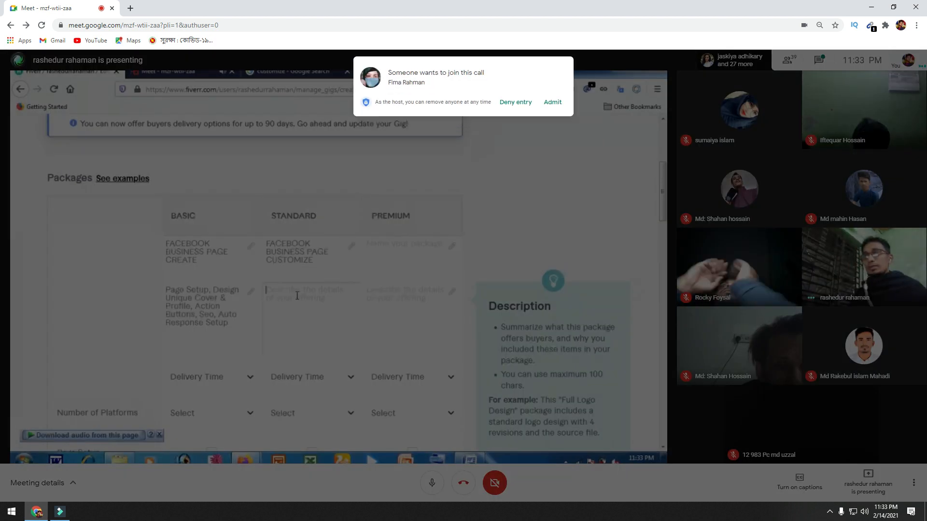
pyautogui.click(553, 101)
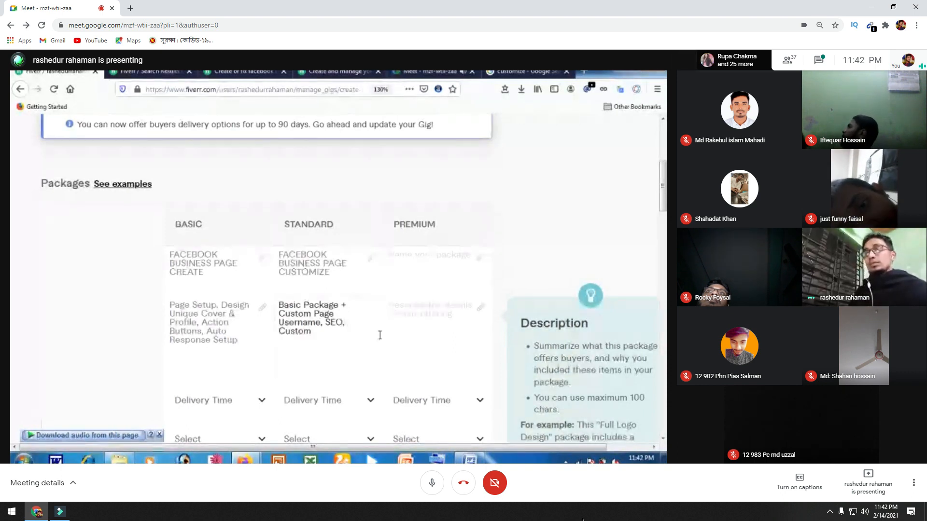
# Switch your own meeting microphone off and back on.
pyautogui.click(442, 482)
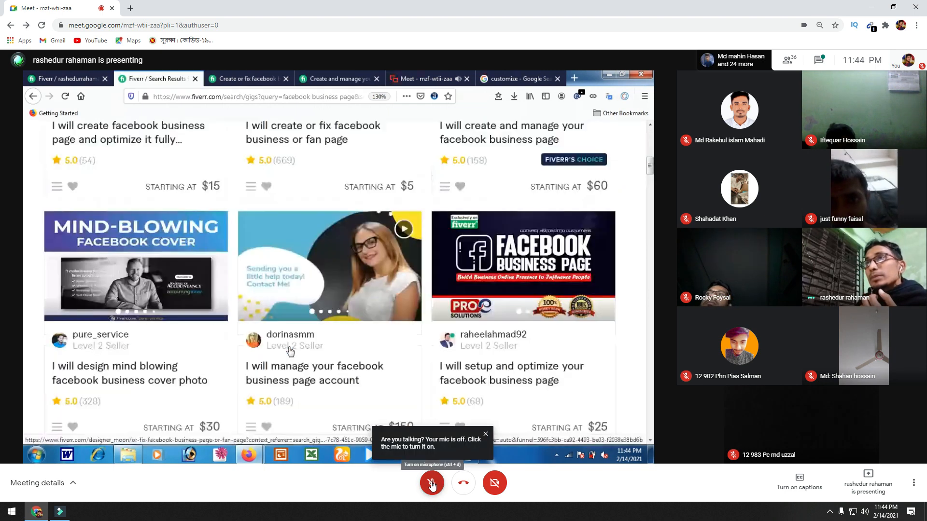
pyautogui.click(432, 485)
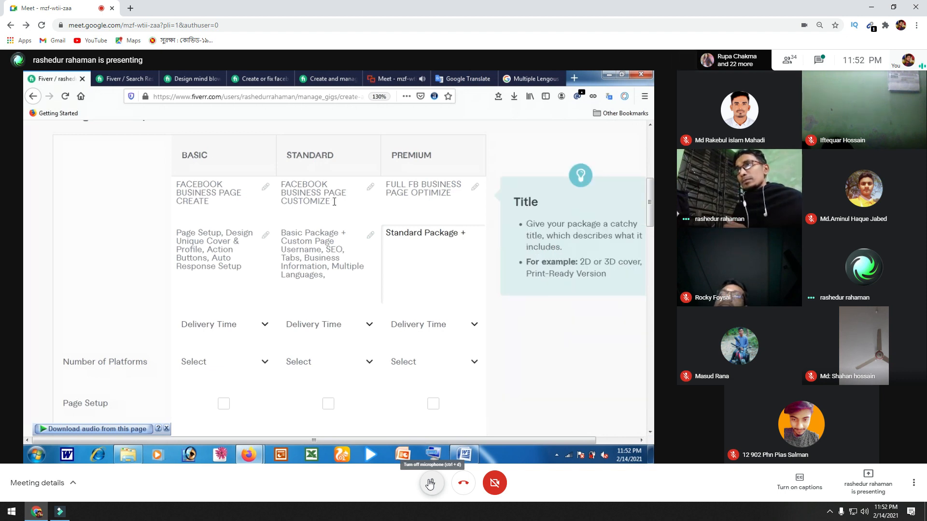
# Continue the Premium package description after "Standard Package +" with the text "Full Page Customiz".
pyautogui.moveTo(334, 202); pyautogui.dragTo(326, 193)
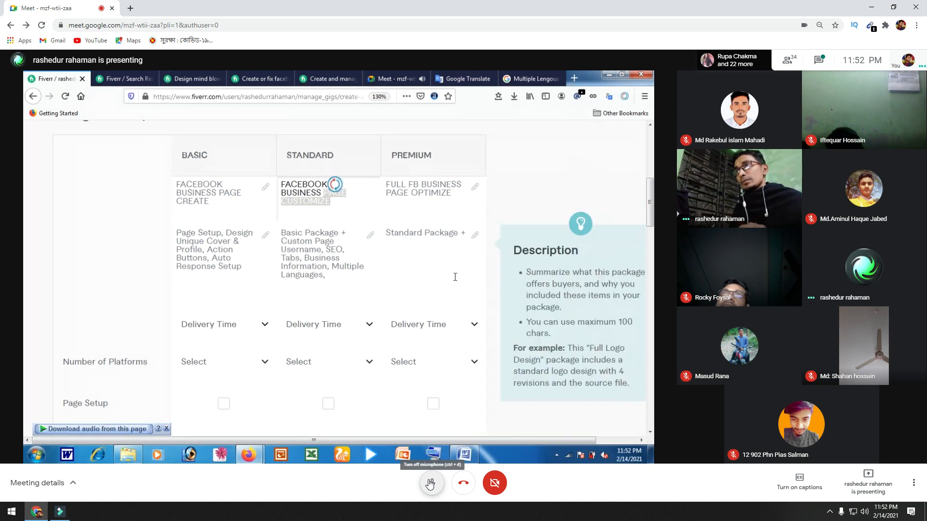
pyautogui.click(429, 266)
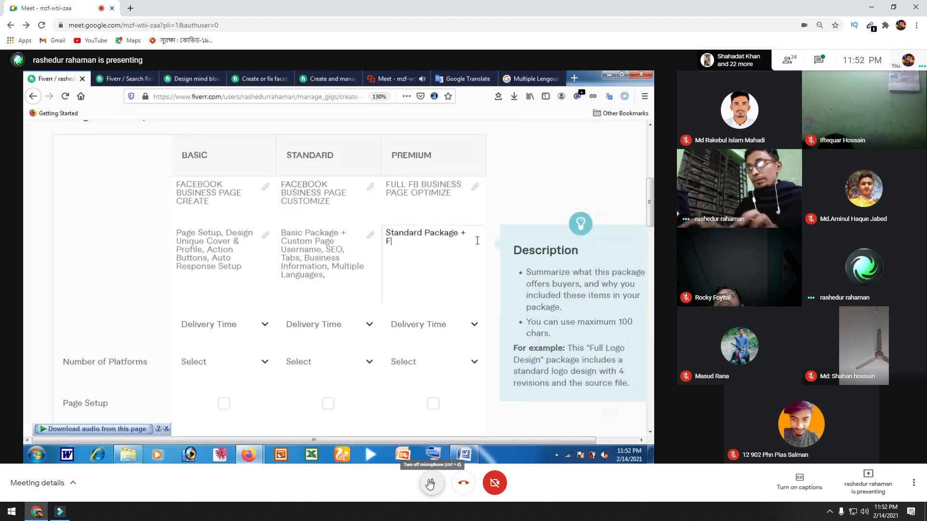
pyautogui.write('Full ')
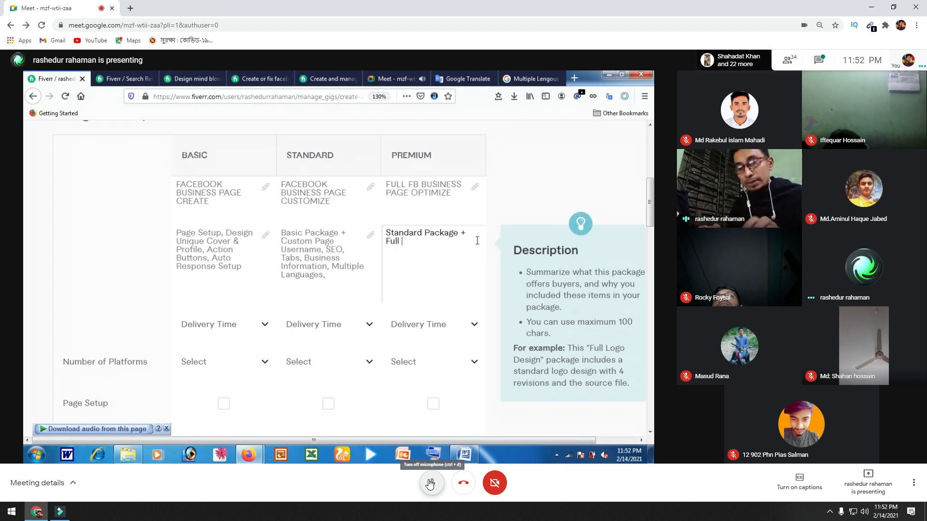
pyautogui.write('C')
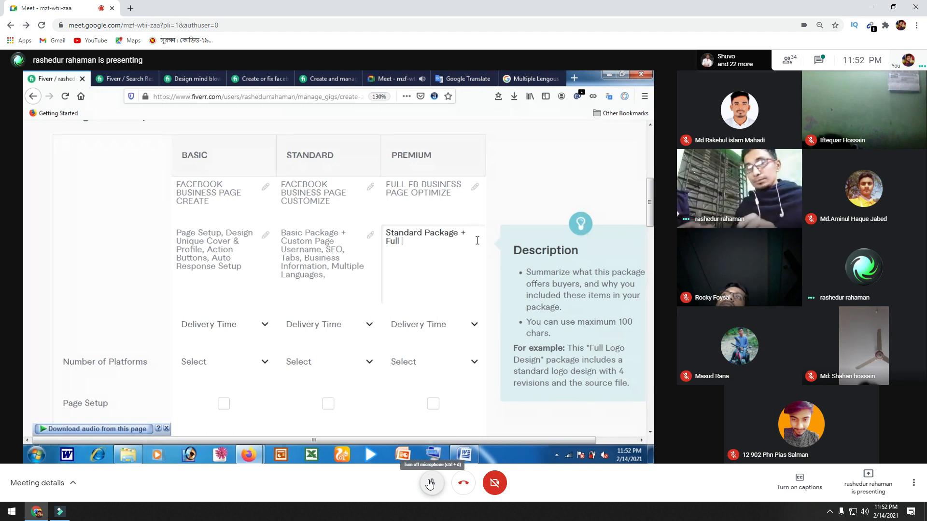
pyautogui.write('Page')
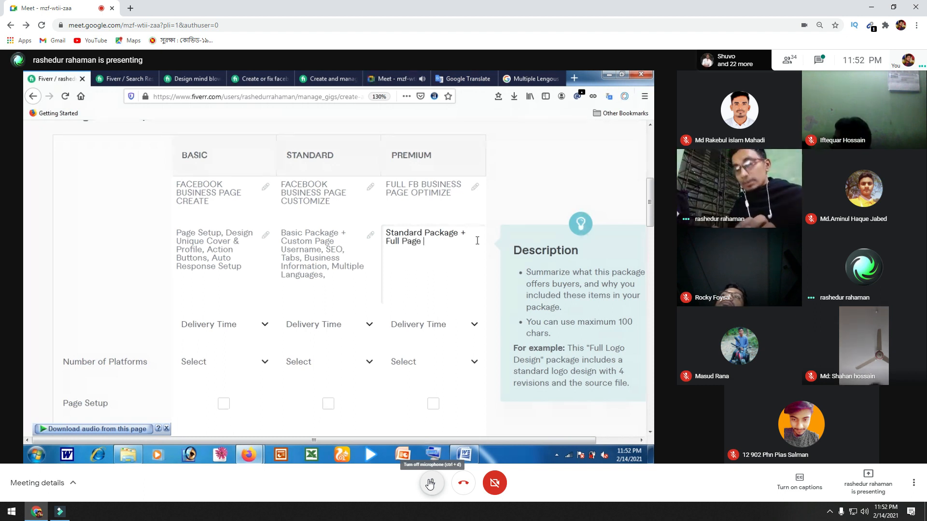
pyautogui.write(' Cus')
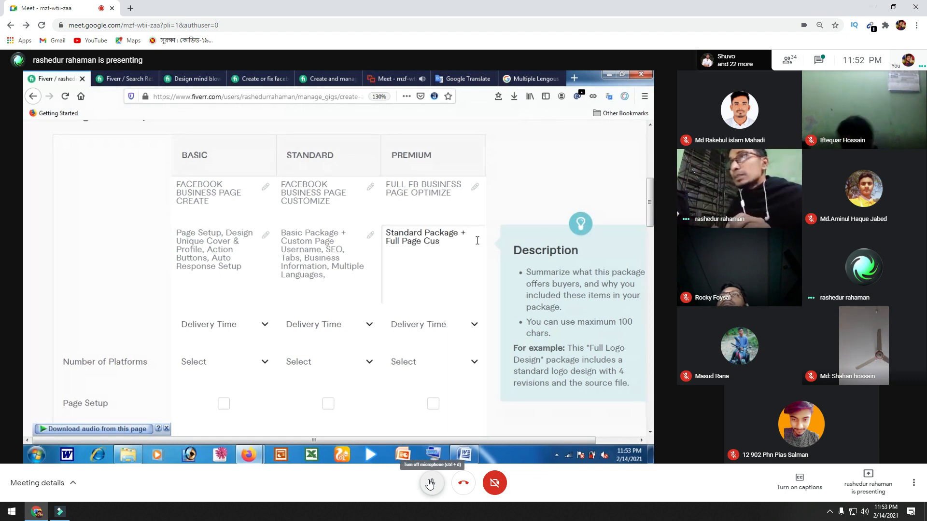
pyautogui.write('to')
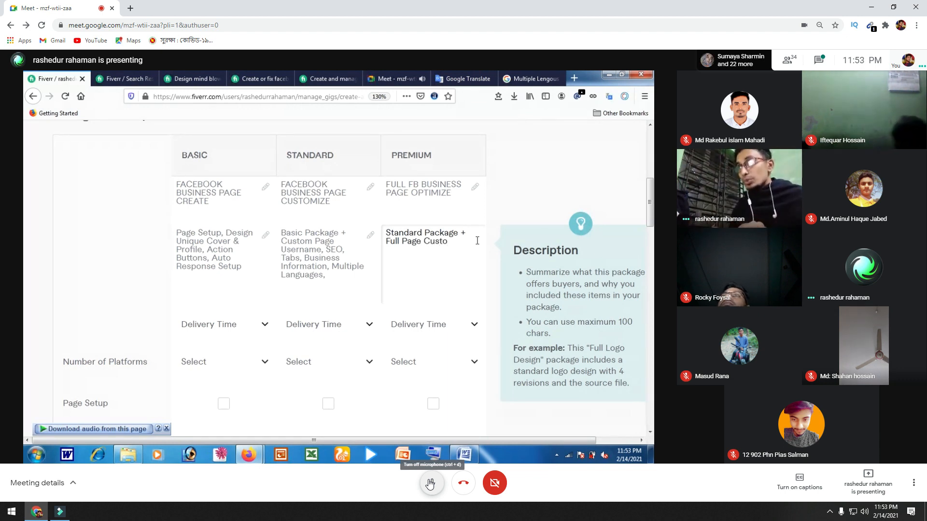
pyautogui.write('miz')
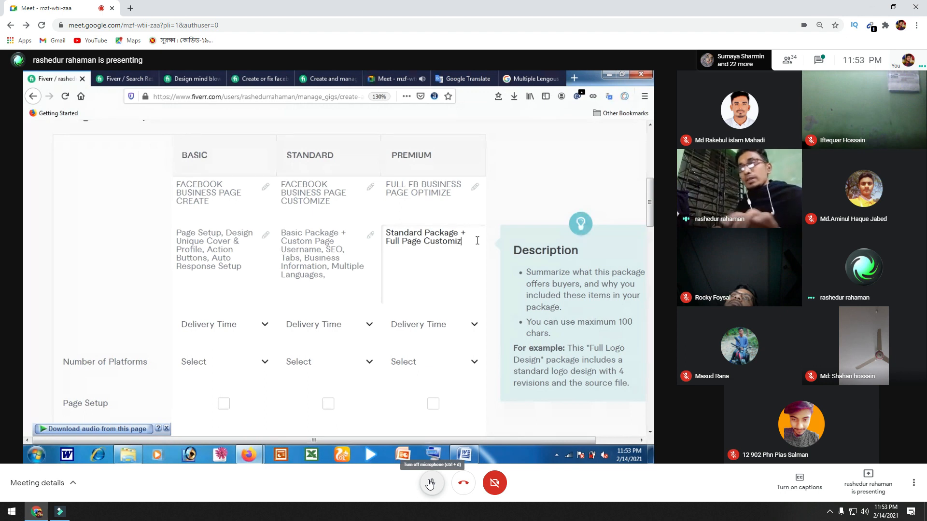
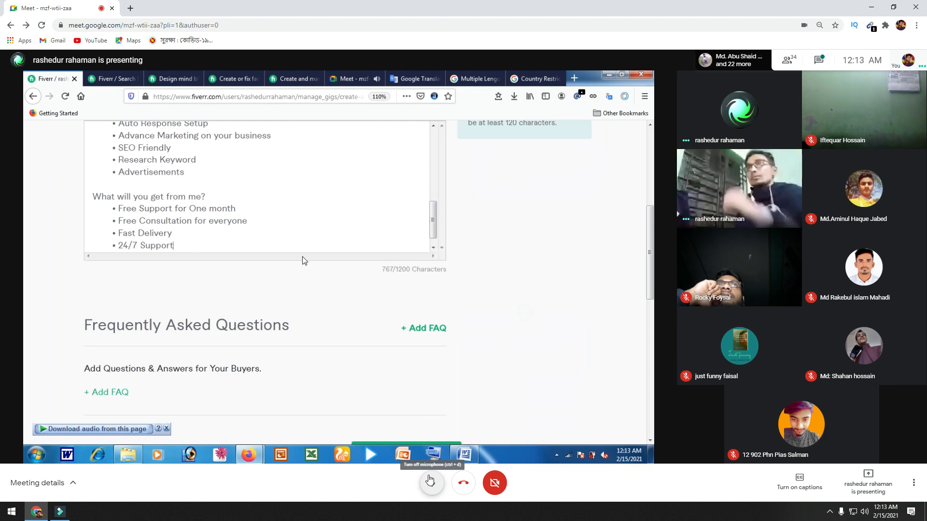
# Add a blank line and the closing line "Thenk You" below "24/7 Support" at the end of the gig description.
pyautogui.press('Return')
pyautogui.press('Return')
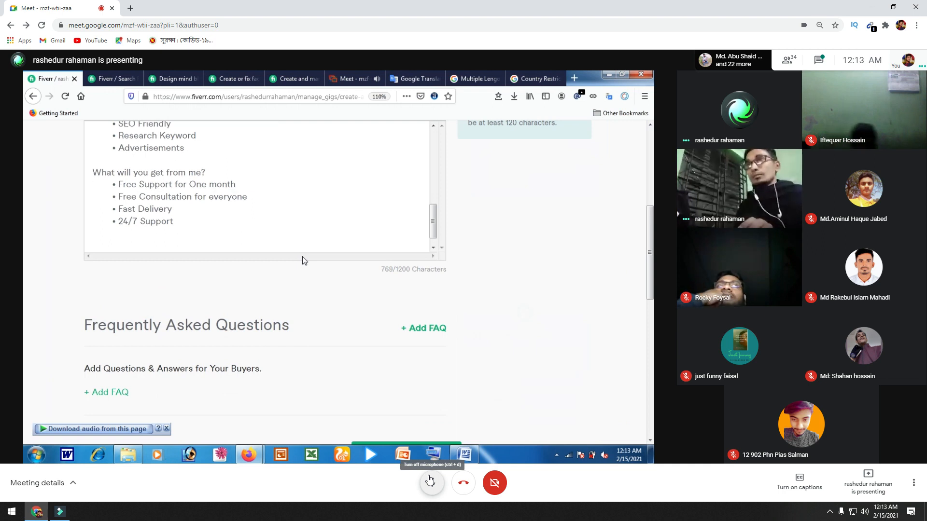
pyautogui.write('T')
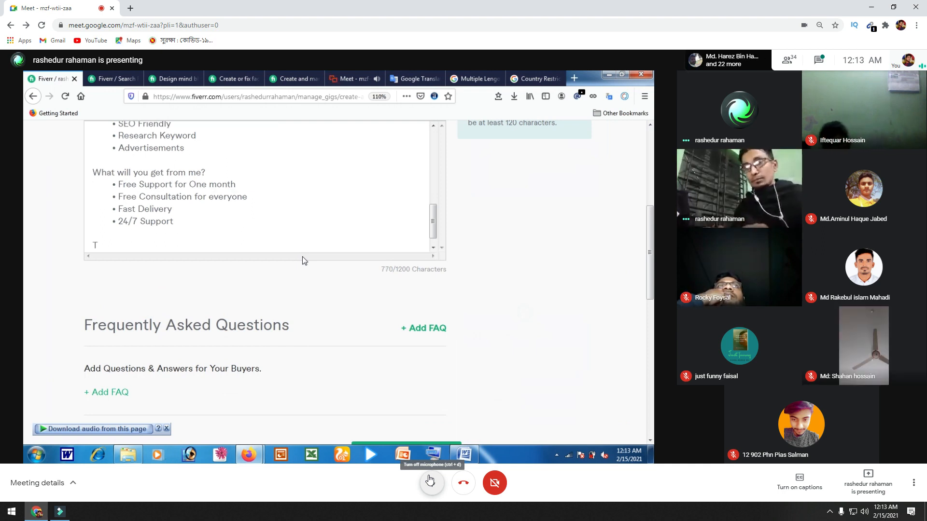
pyautogui.write('henk')
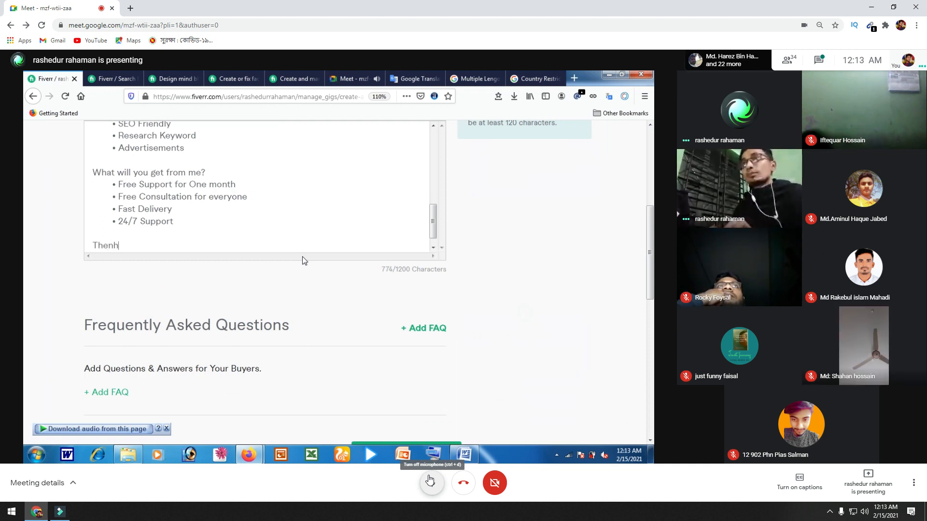
pyautogui.write(' You')
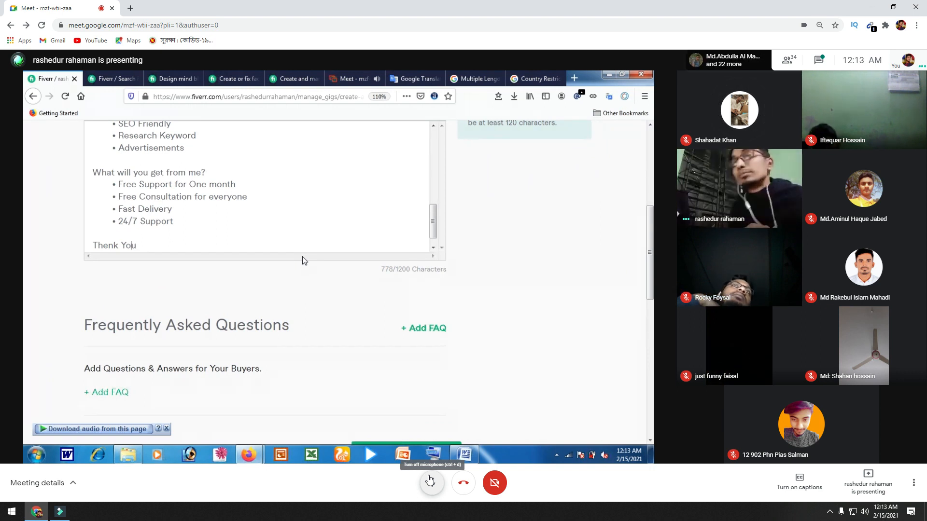
# Correct the closing line of the gig description to "Thank You" and add the seller's first name on a new line below it.
pyautogui.press('Left')
pyautogui.press('Left')
pyautogui.press('Left')
pyautogui.press('Left')
pyautogui.press('Left')
pyautogui.press('Left')
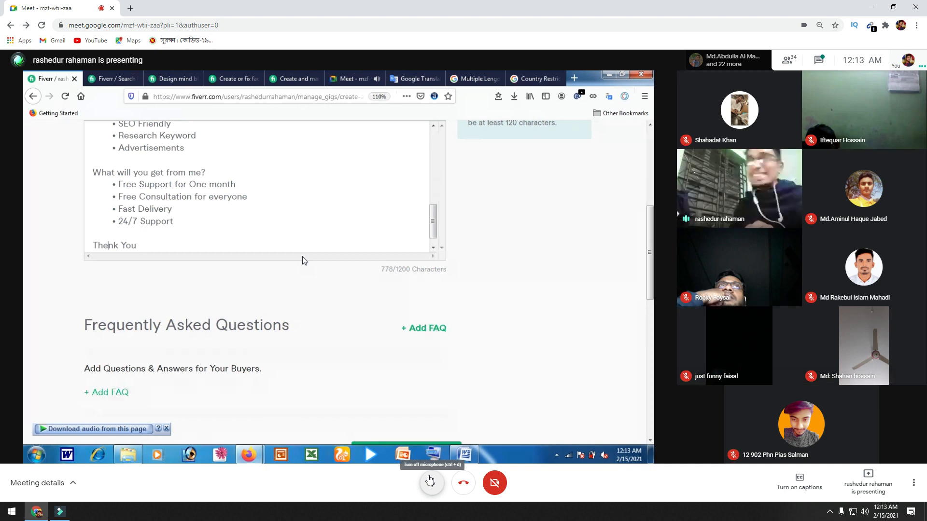
pyautogui.press('BackSpace')
pyautogui.write('a')
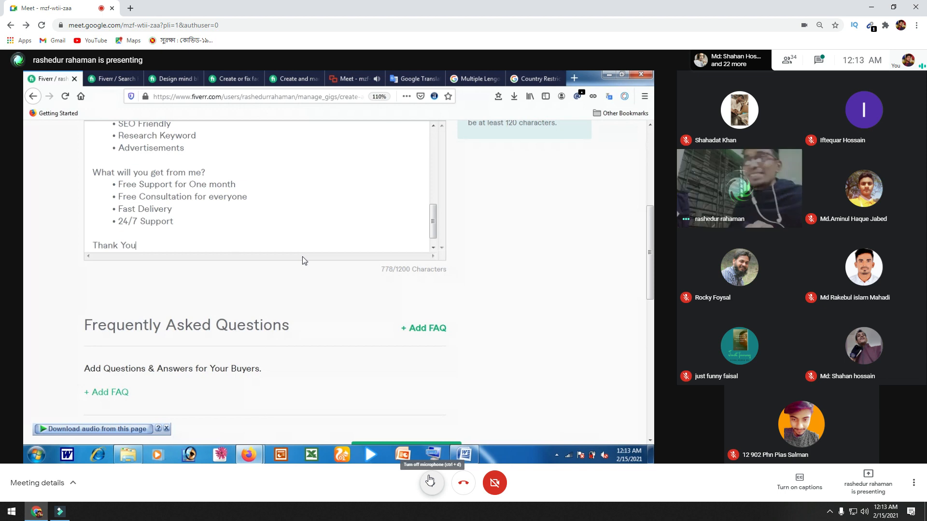
pyautogui.press('Return')
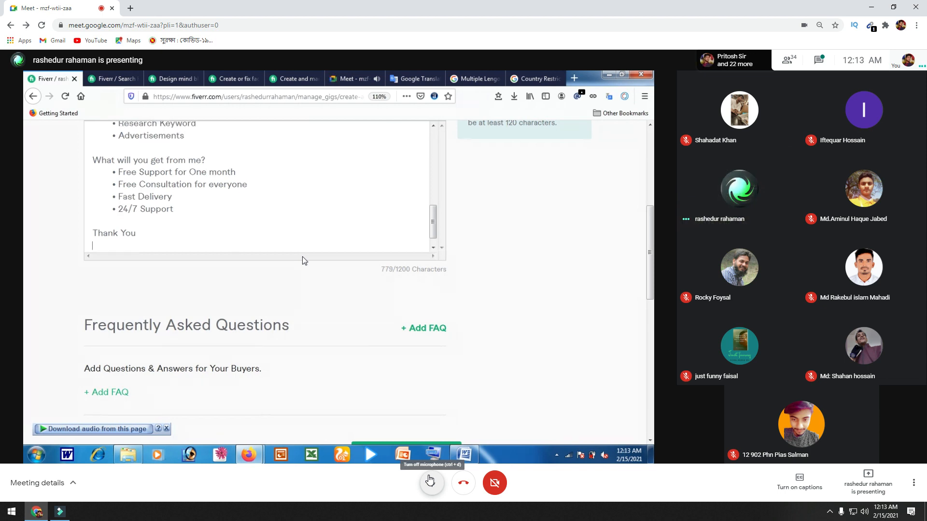
pyautogui.write('Rashed')
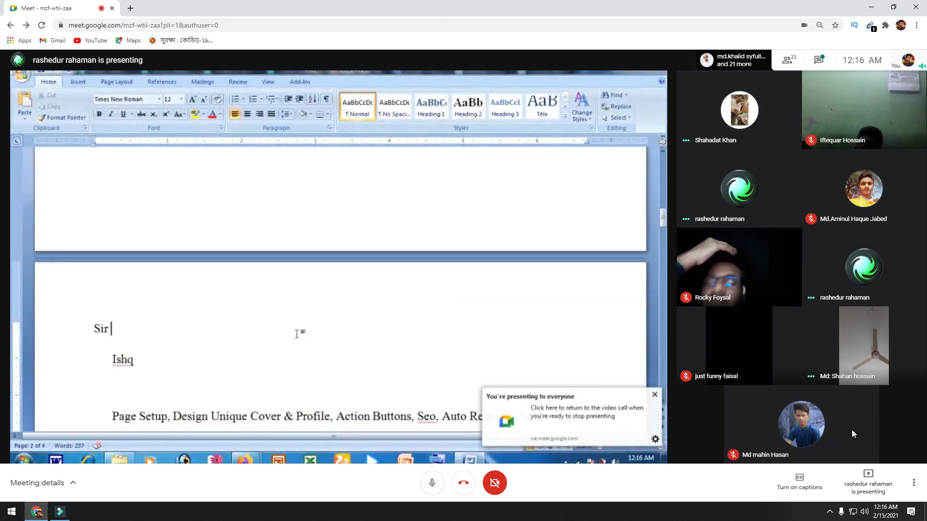
# Mute the two student participants whose microphones are open for everyone in the call.
pyautogui.click(865, 345)
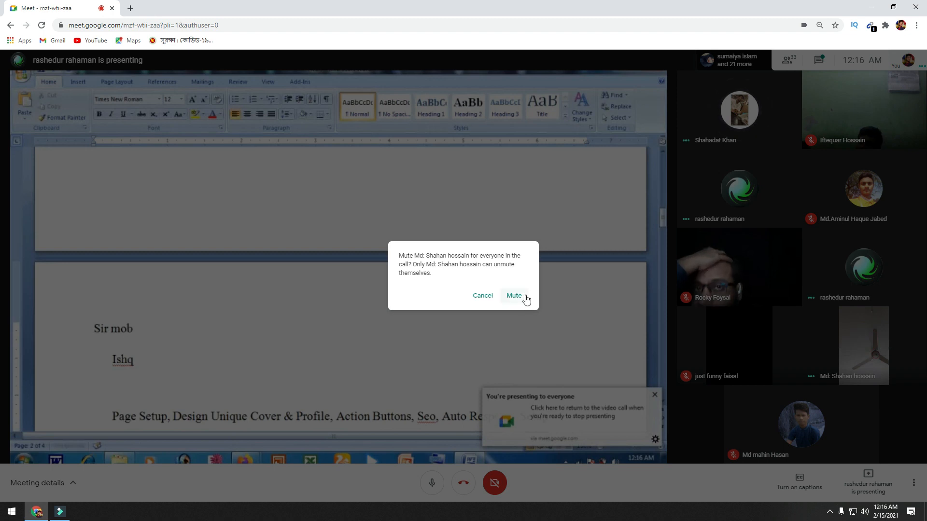
pyautogui.click(525, 296)
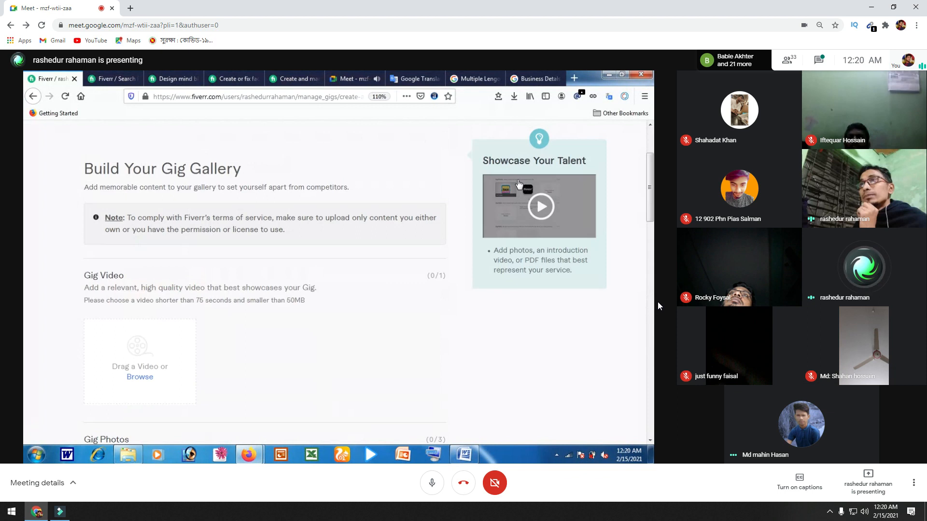
pyautogui.click(810, 426)
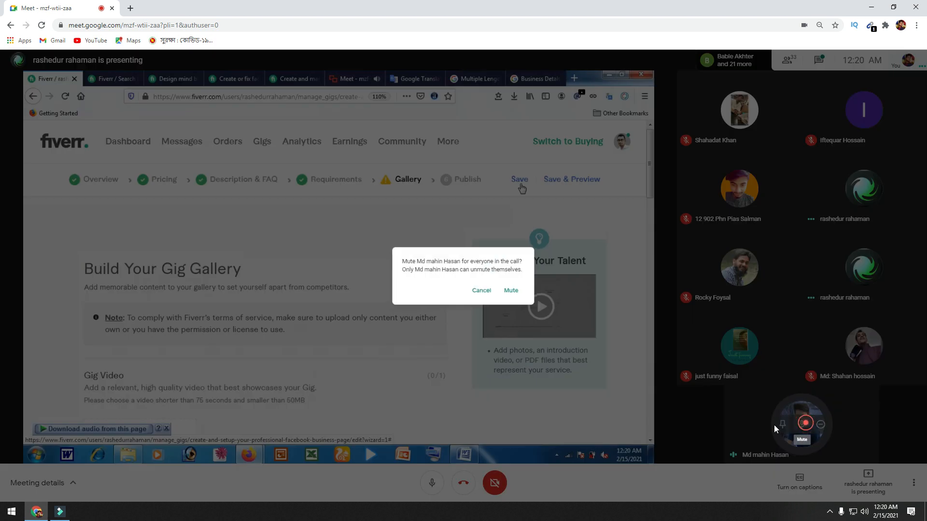
pyautogui.click(516, 290)
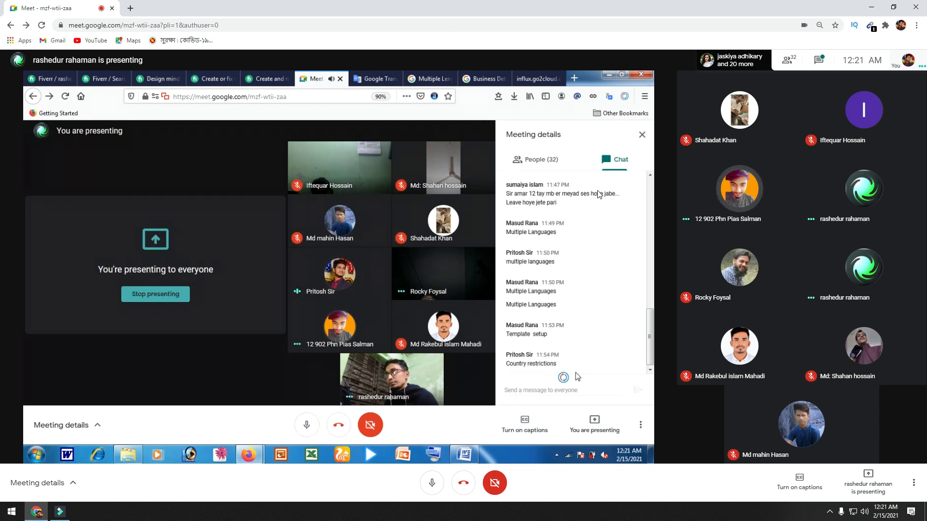
# Mute the participant with the orange profile picture for everyone, repeating it when their microphone opens again.
pyautogui.rightClick(599, 193)
pyautogui.press('Escape')
pyautogui.click(740, 188)
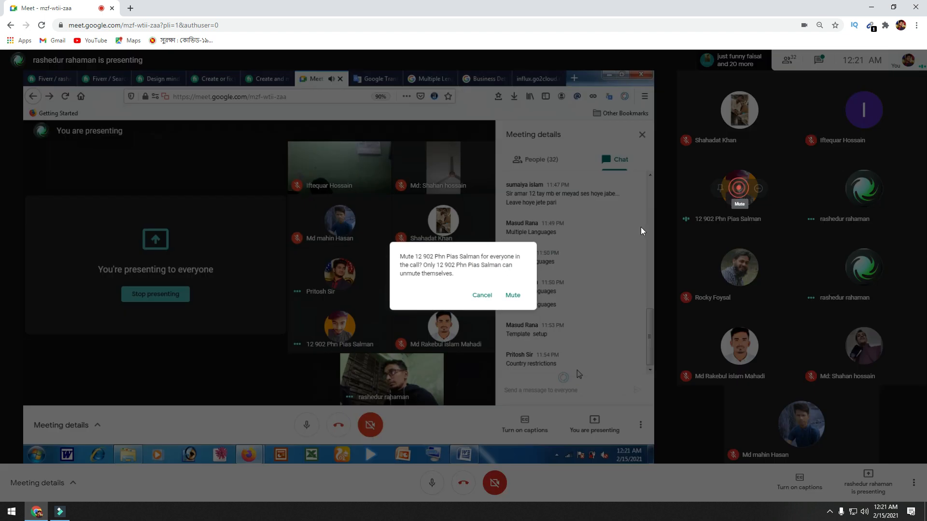
pyautogui.click(520, 294)
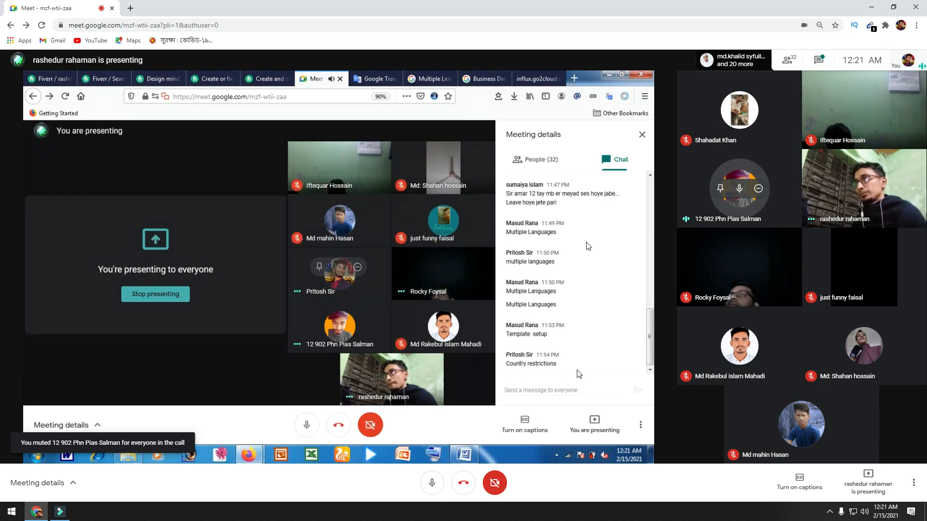
pyautogui.click(739, 189)
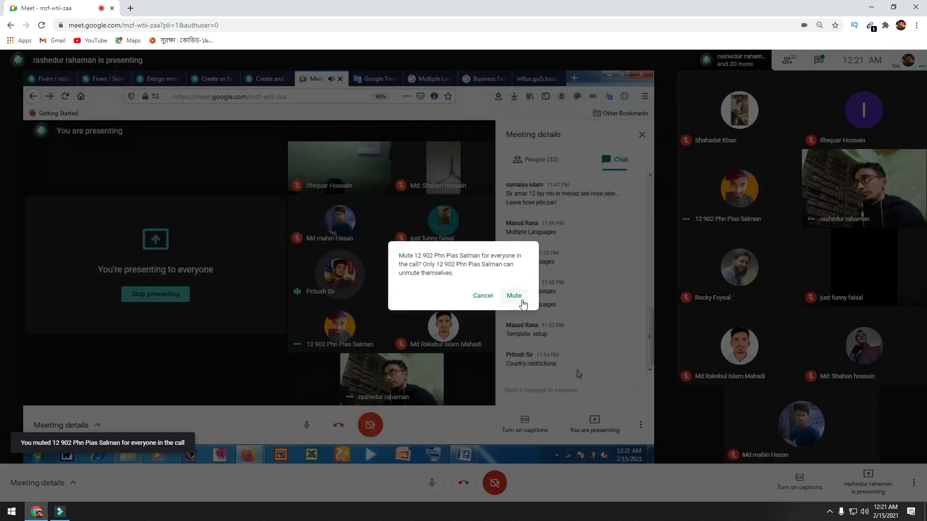
pyautogui.click(520, 294)
# Send the message "2292*1542" to everyone in the meeting chat and close the chat.
pyautogui.click(818, 60)
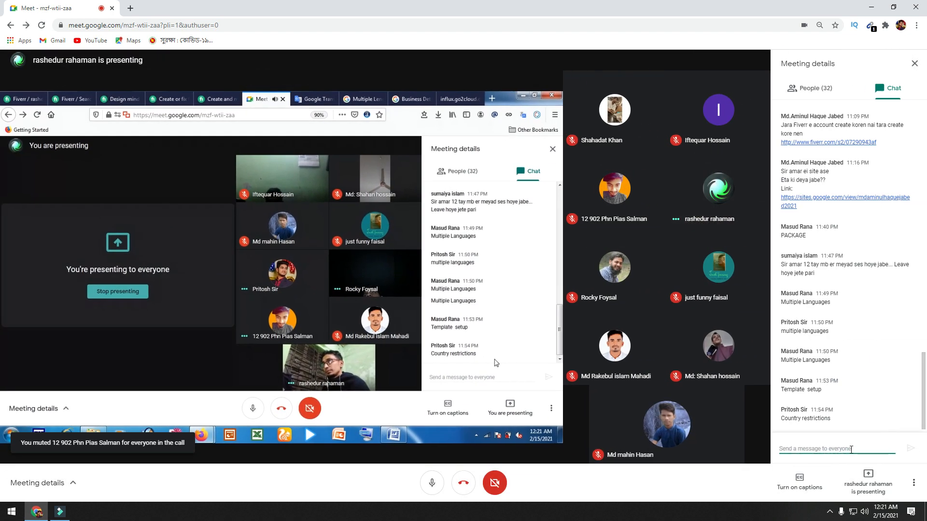
pyautogui.write('2292*15')
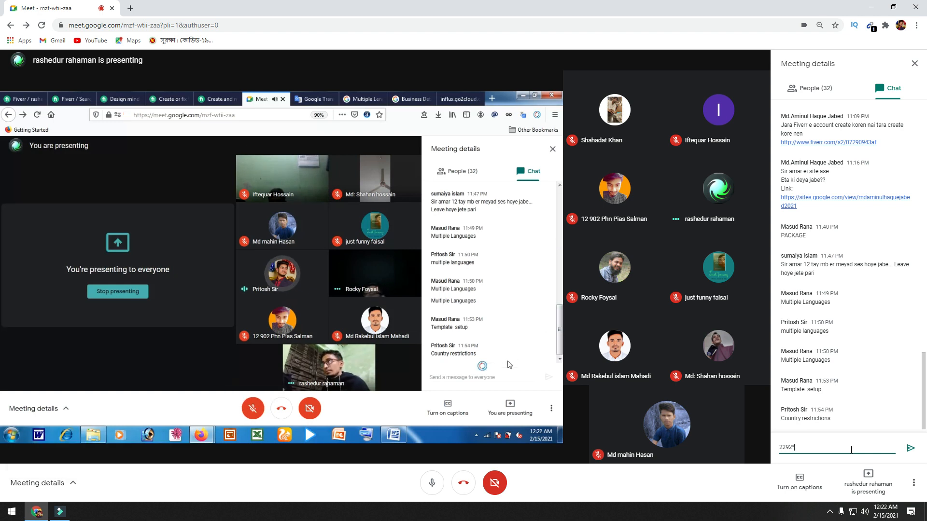
pyautogui.press('Return')
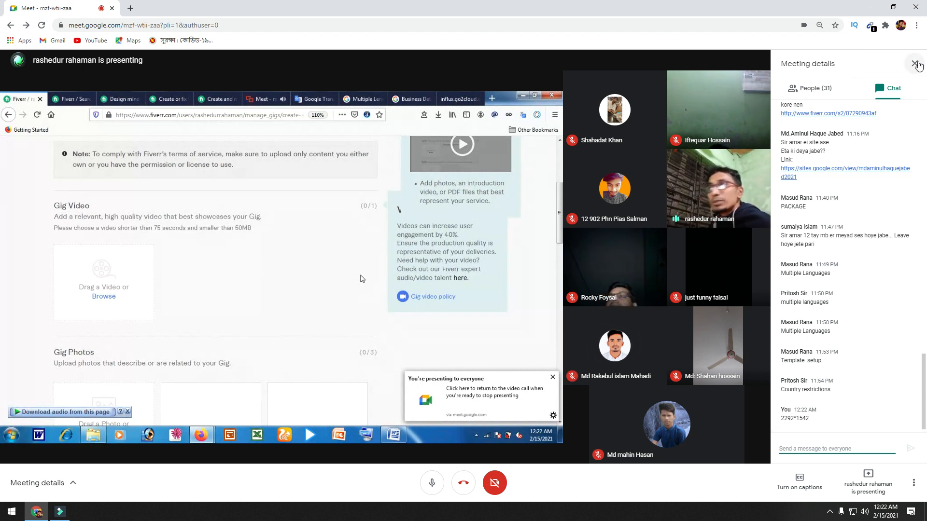
pyautogui.click(915, 64)
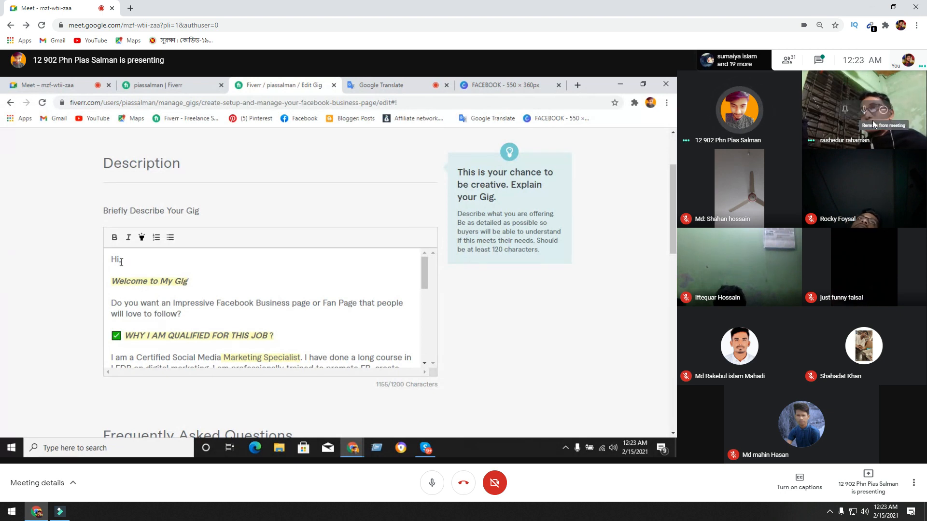
# Mute the previous presenter for everyone in the call and open the meeting chat.
pyautogui.click(867, 111)
pyautogui.click(514, 296)
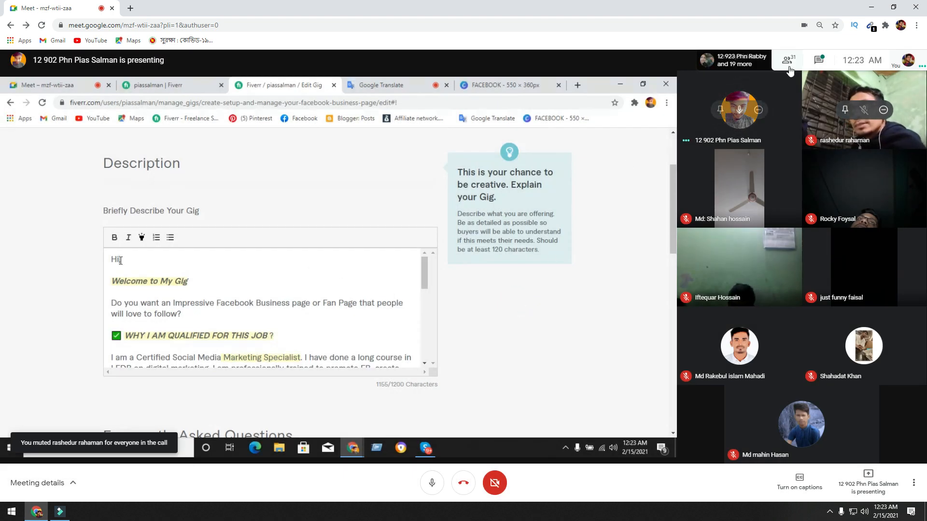
pyautogui.click(818, 59)
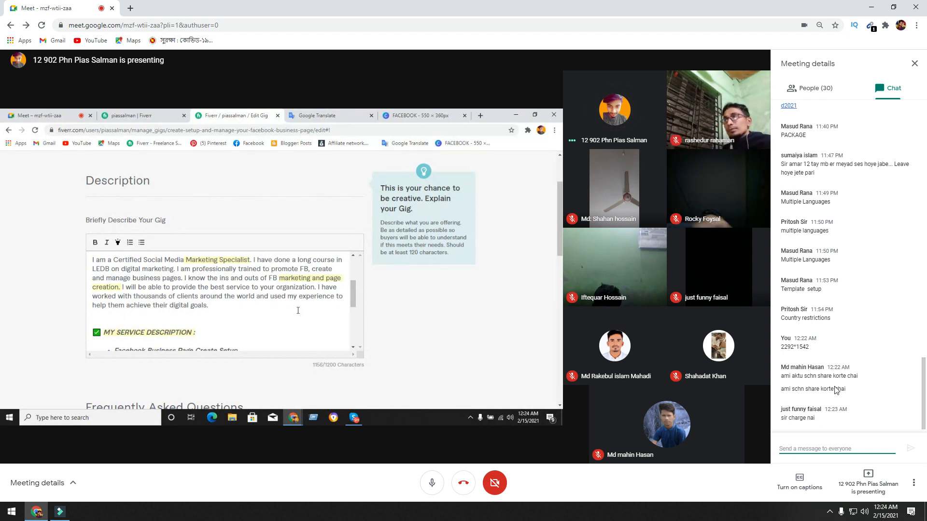
# Mute the participant who is currently presenting, repeating it when their microphone is switched back on.
pyautogui.click(615, 109)
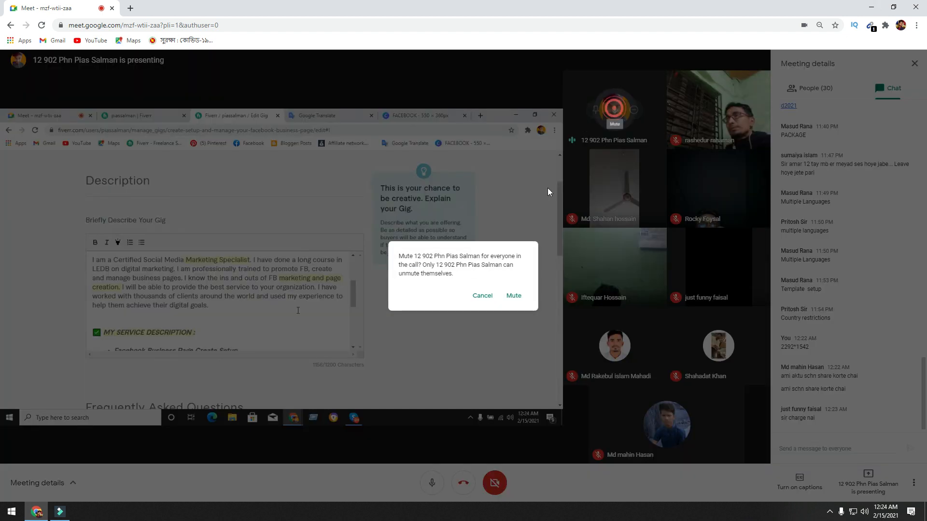
pyautogui.click(513, 297)
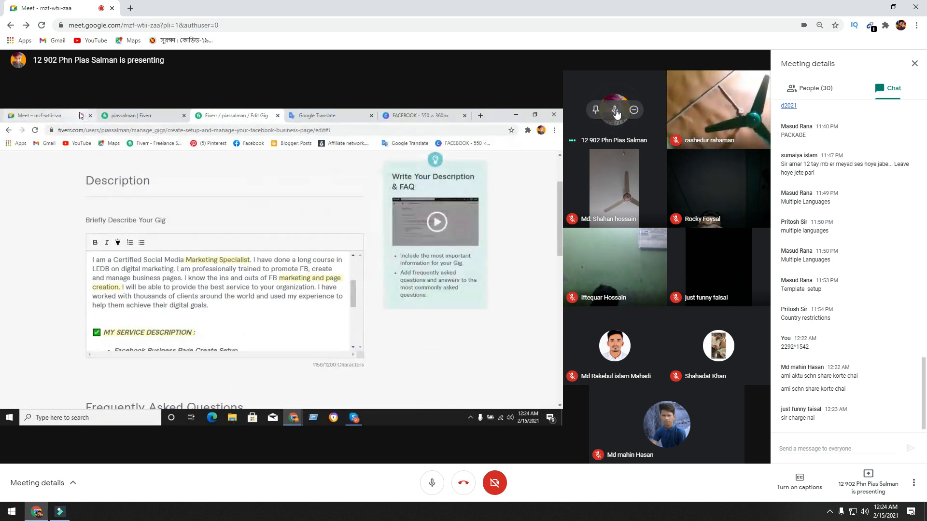
pyautogui.click(616, 111)
pyautogui.click(512, 294)
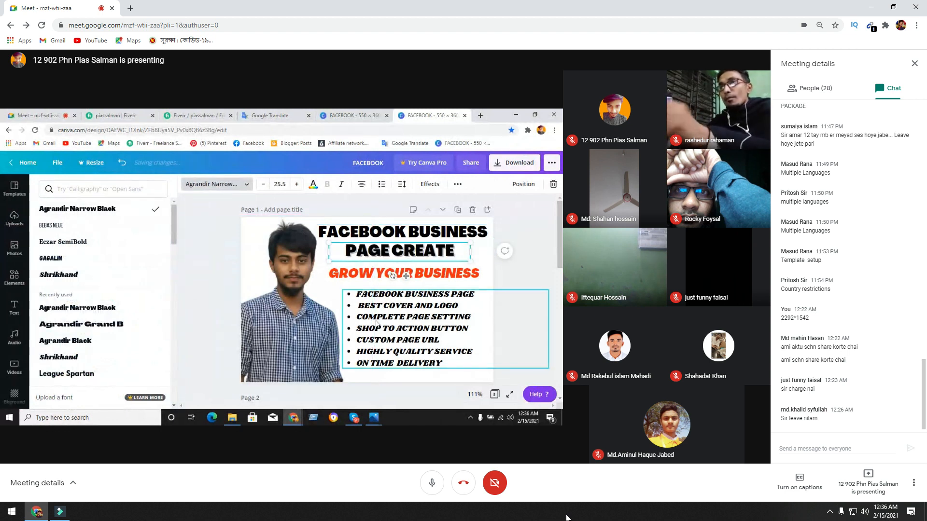
pyautogui.click(14, 219)
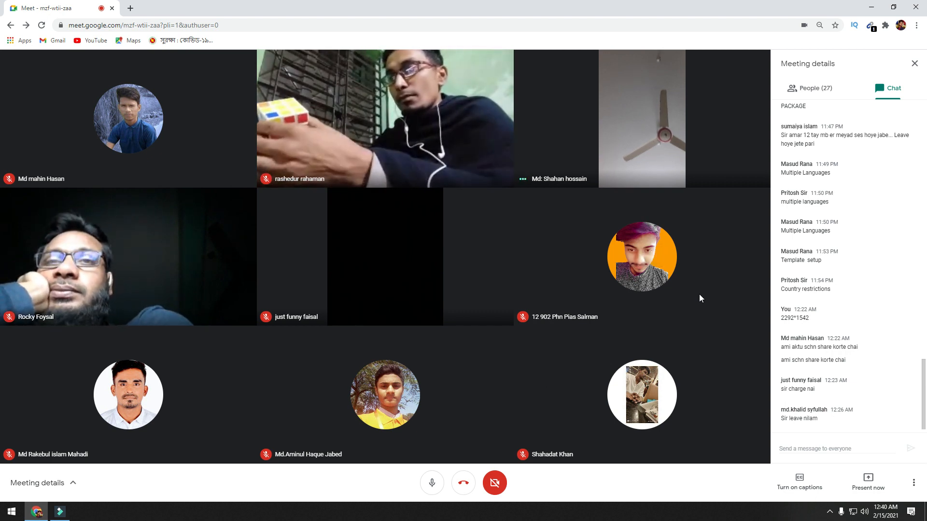
# Open the control window of the screen recorder running in the background.
pyautogui.click(830, 511)
pyautogui.rightClick(829, 490)
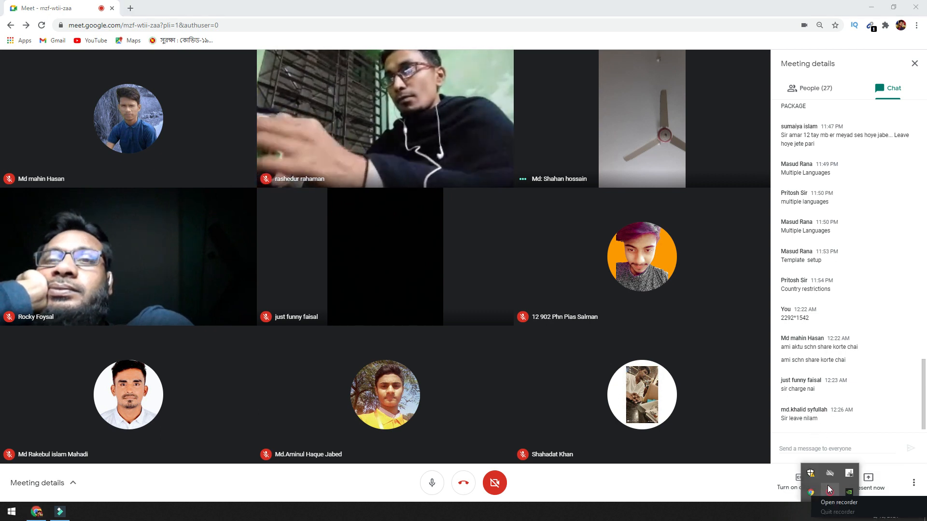
pyautogui.click(832, 502)
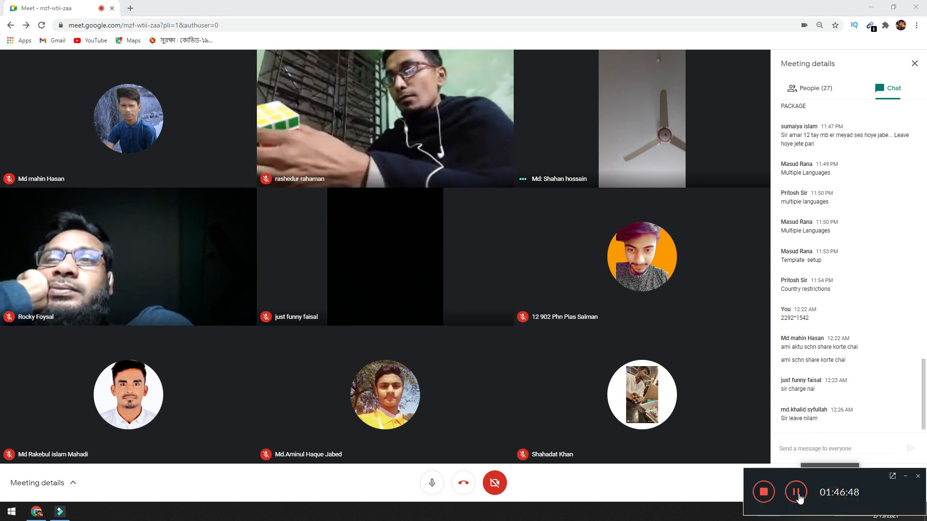